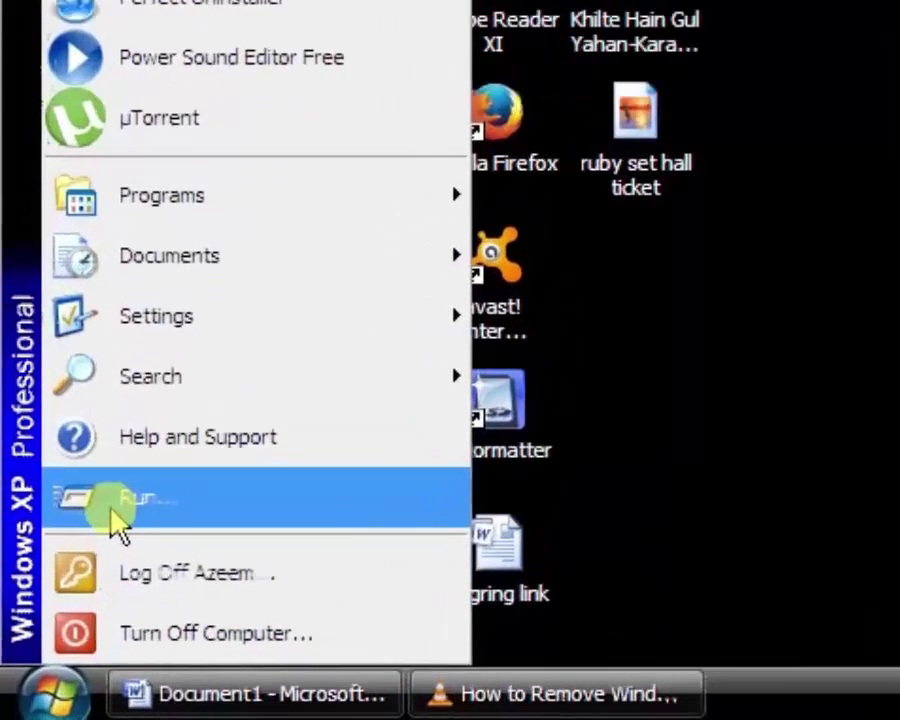
Step: Run the regedit command from the Windows Run dialog to open the Registry Editor
click(78, 569)
click(246, 500)
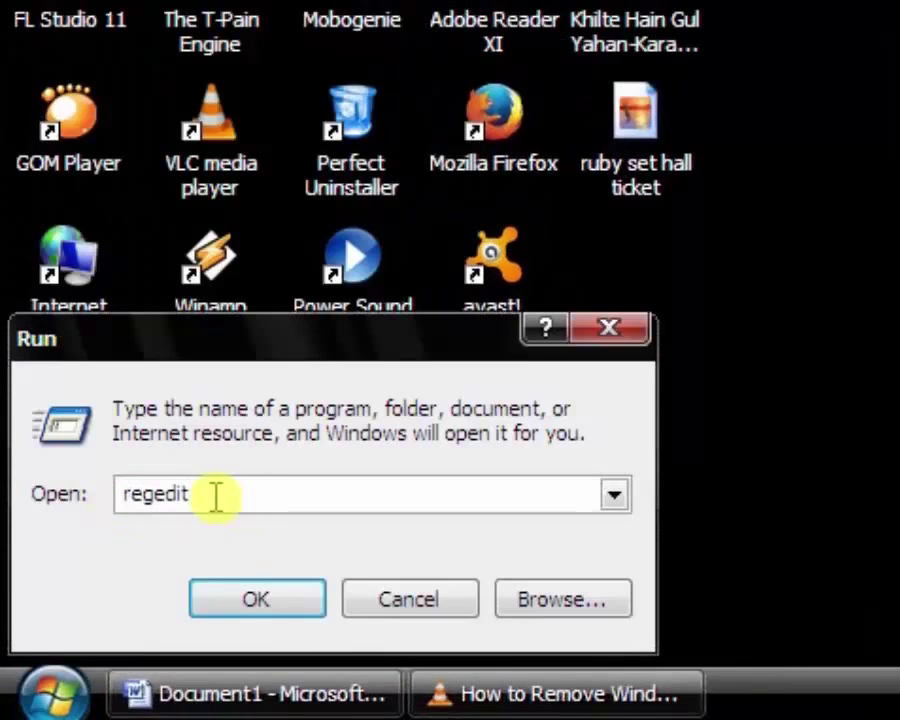
click(256, 600)
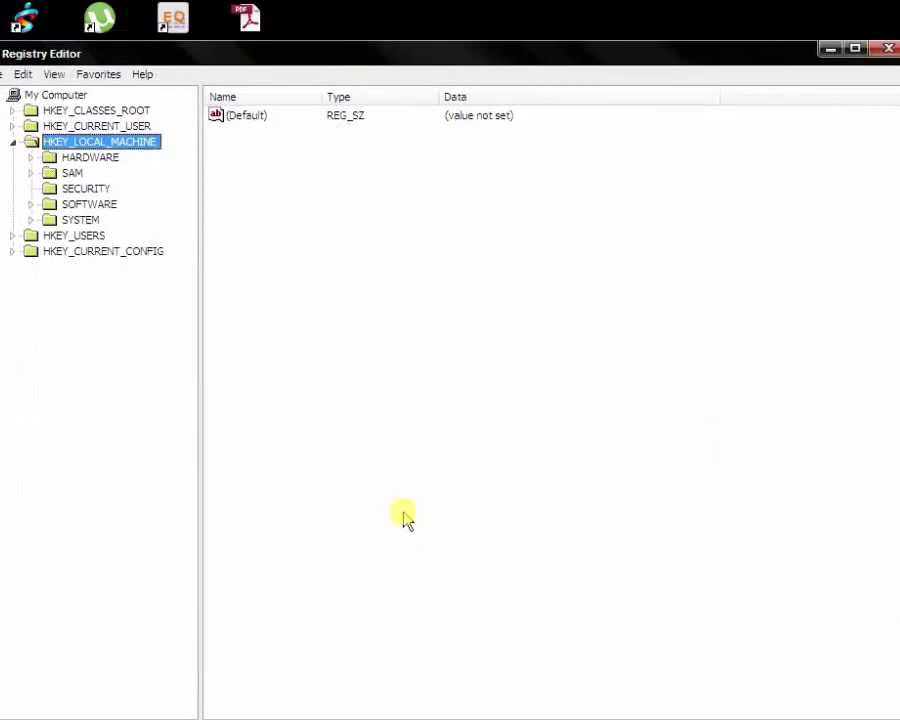
Step: Expand the registry tree through HKEY_LOCAL_MACHINE and SOFTWARE down to the subkeys of Microsoft
click(13, 141)
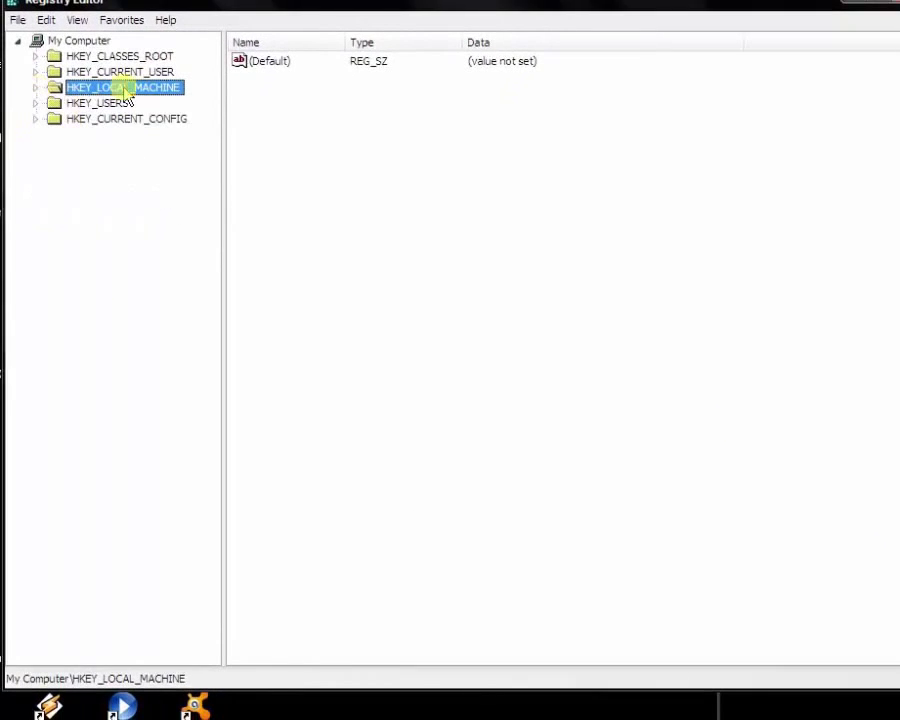
click(36, 88)
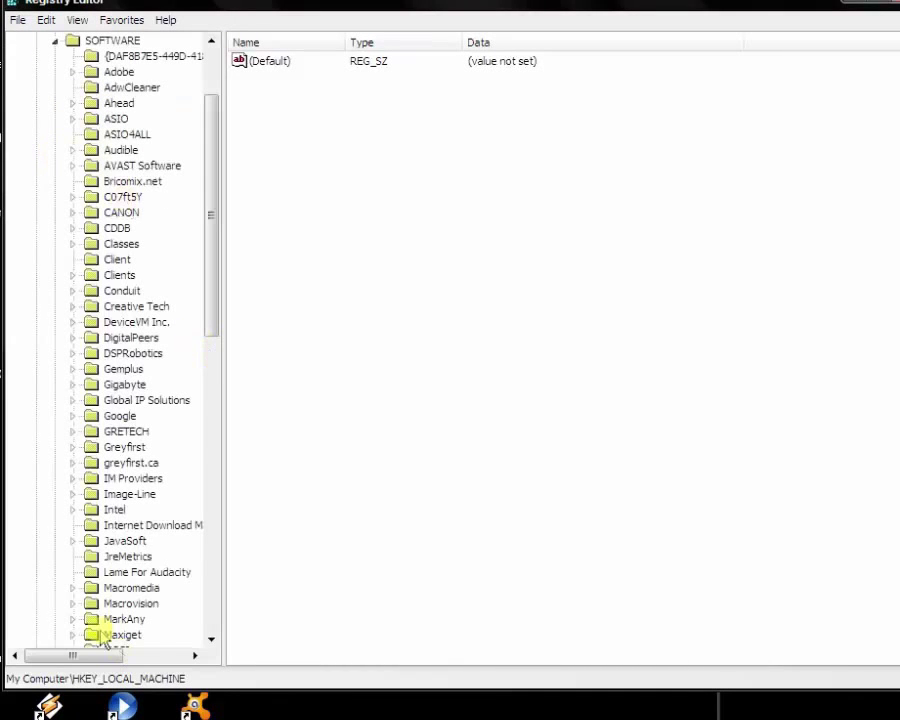
drag(96, 657, 120, 657)
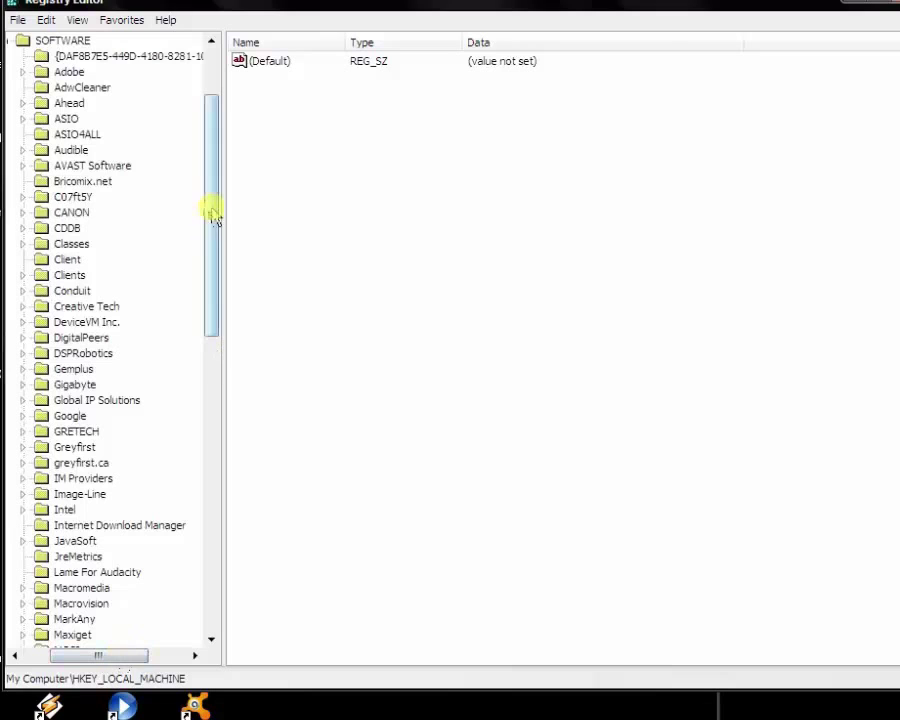
drag(213, 215, 219, 400)
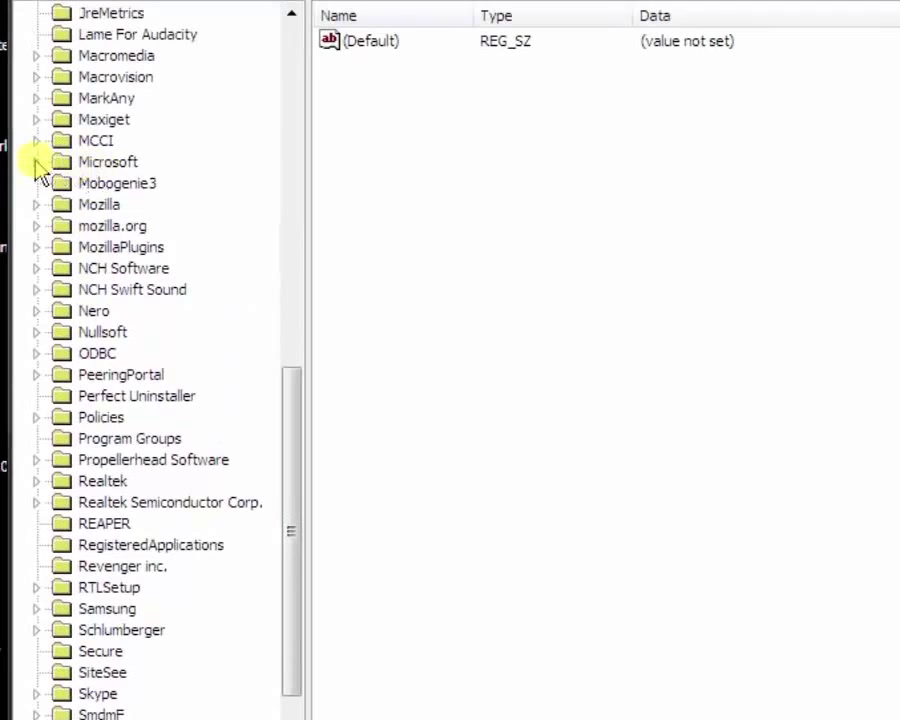
click(36, 163)
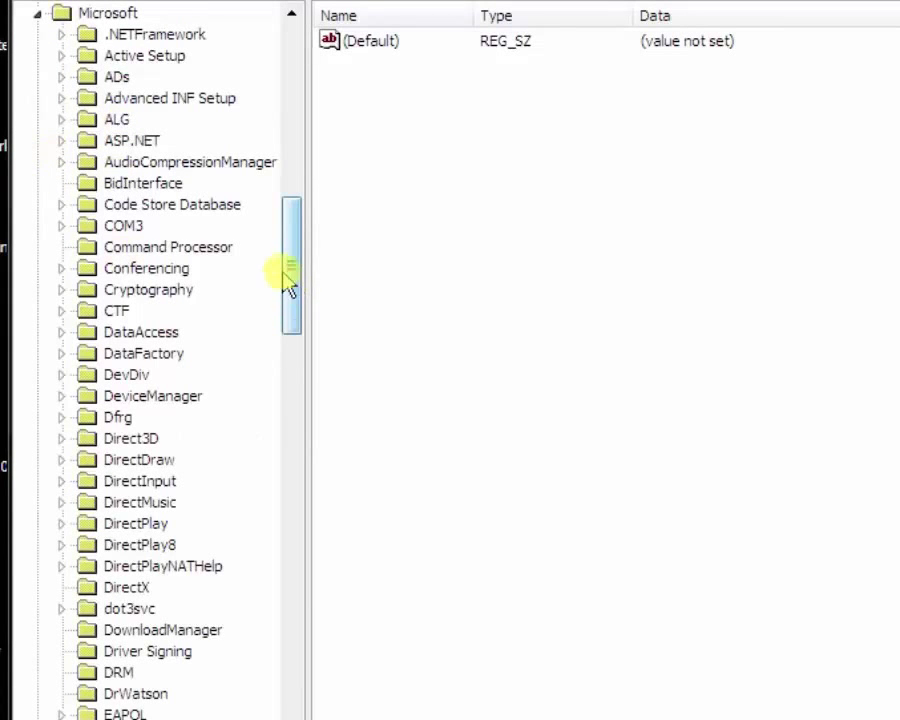
Step: Expand Windows NT, CurrentVersion and Winlogon under the Microsoft key to show the Winlogon subkeys
drag(291, 267, 286, 646)
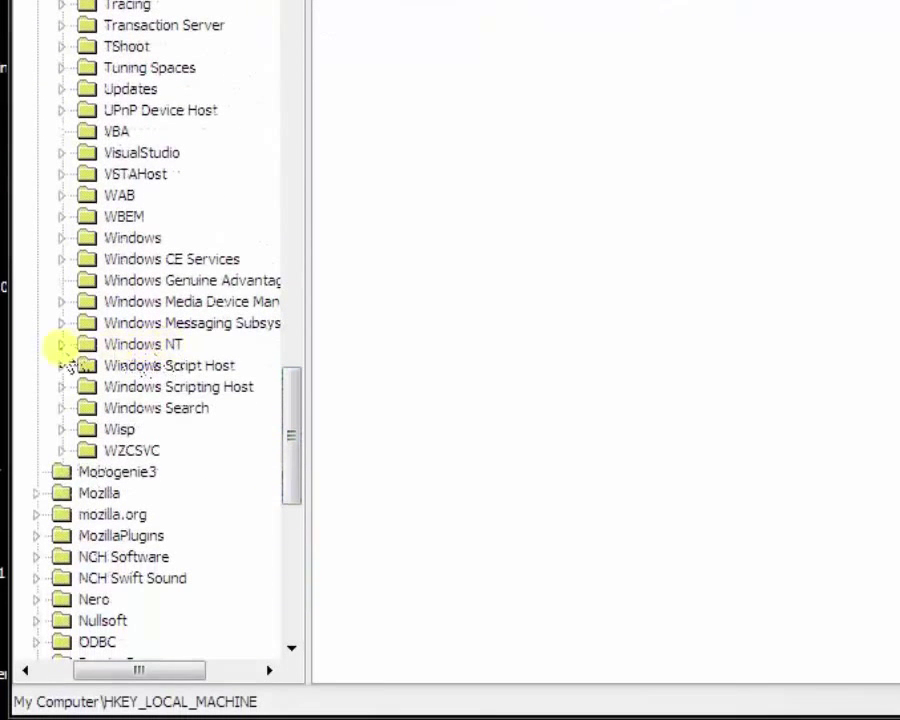
click(61, 346)
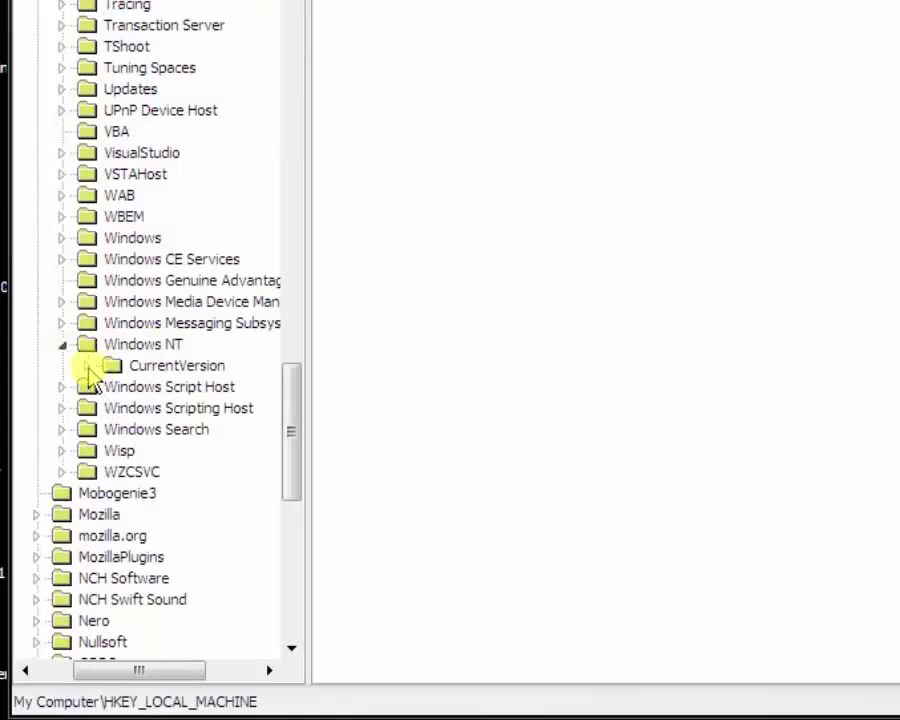
click(86, 366)
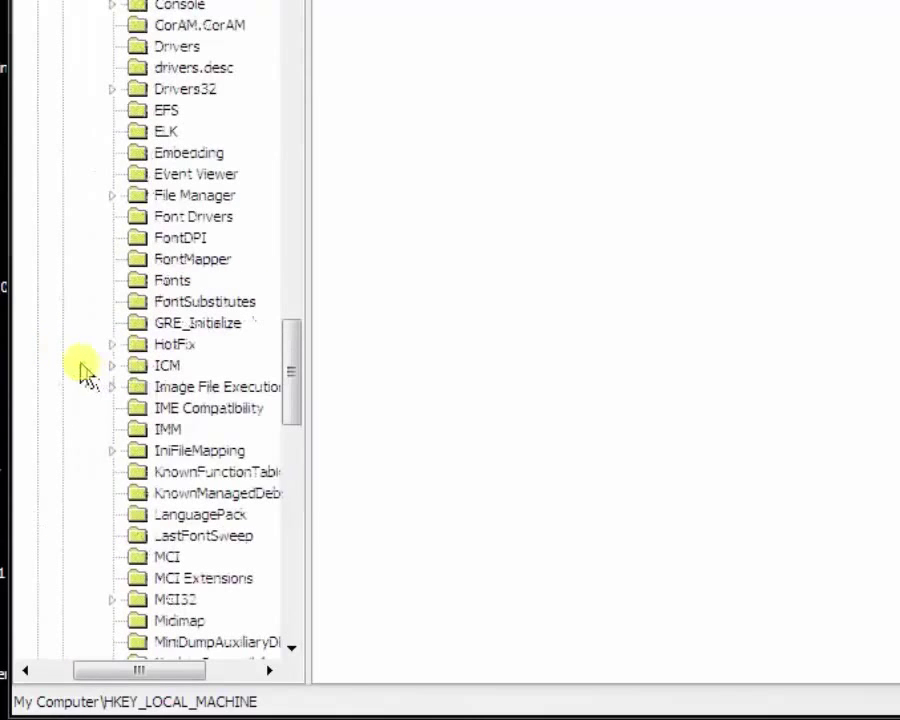
drag(167, 663, 208, 665)
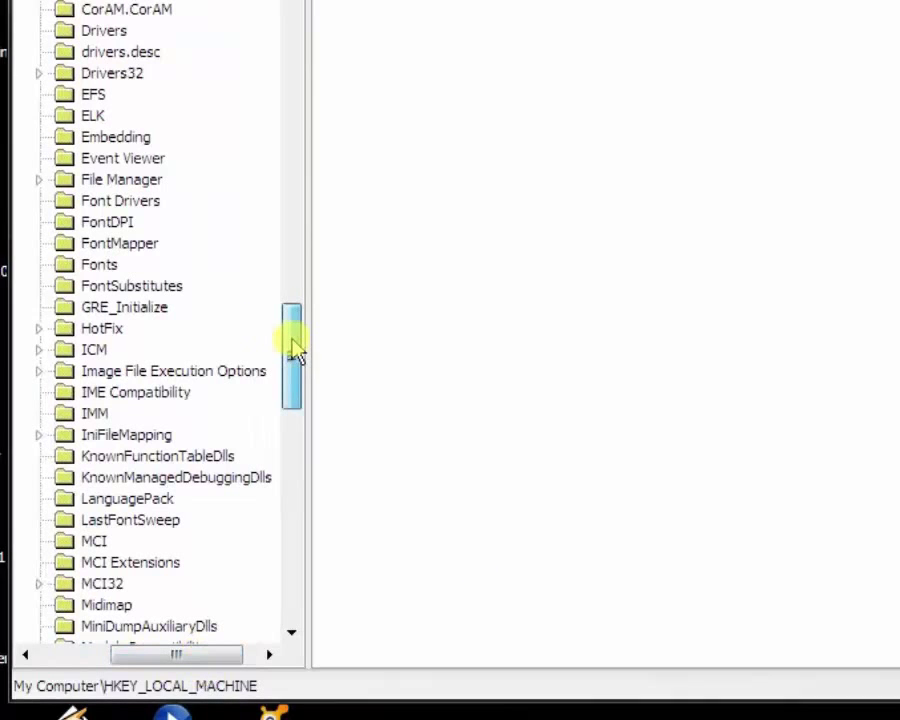
drag(295, 350, 303, 425)
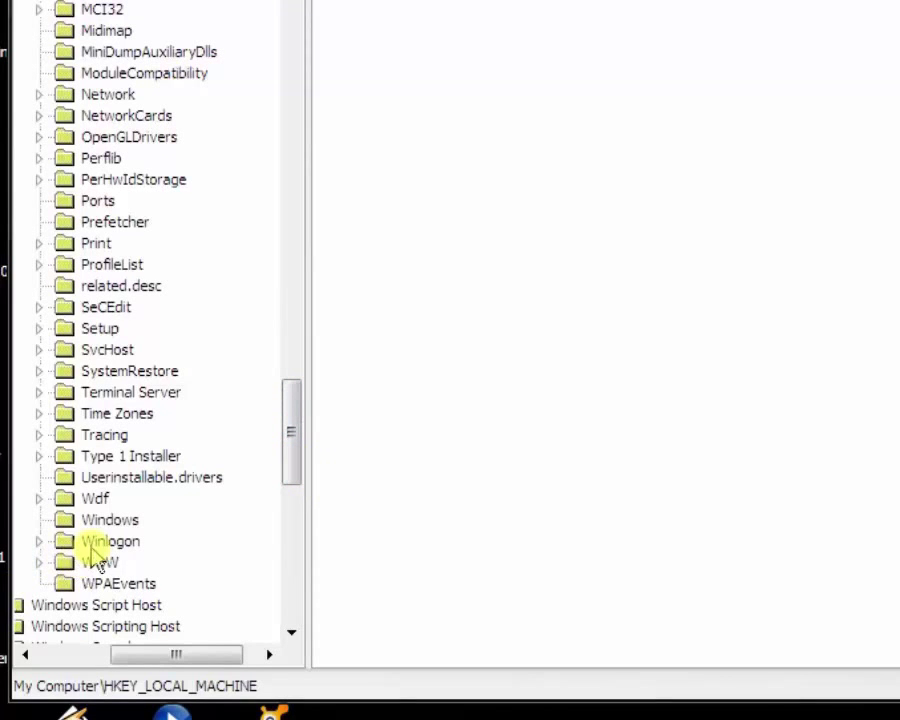
click(40, 542)
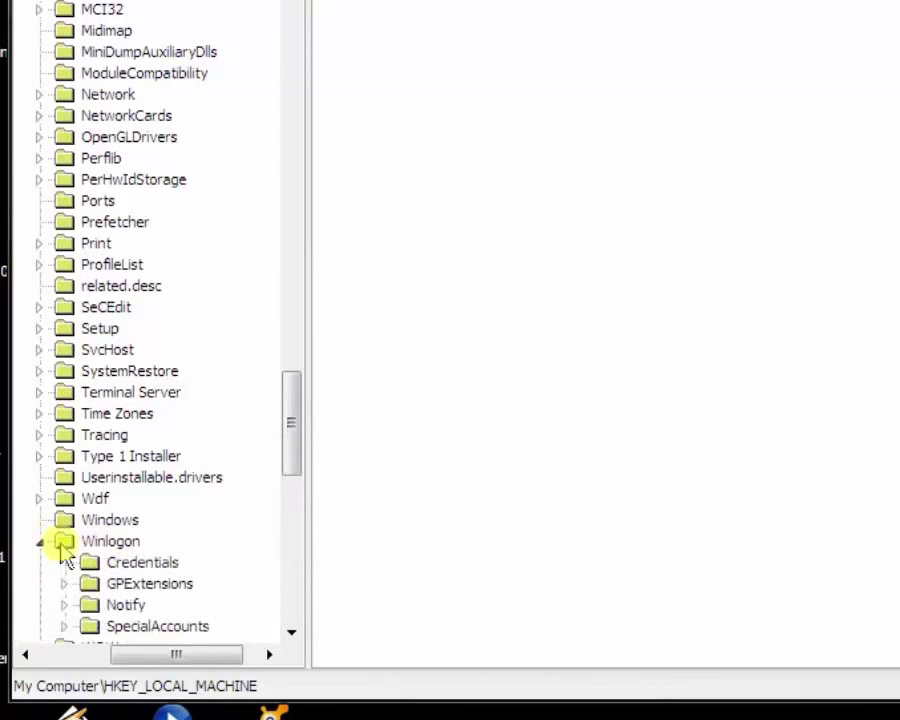
Step: Delete the Notify key with all its subkeys from the Winlogon key
drag(295, 448, 296, 490)
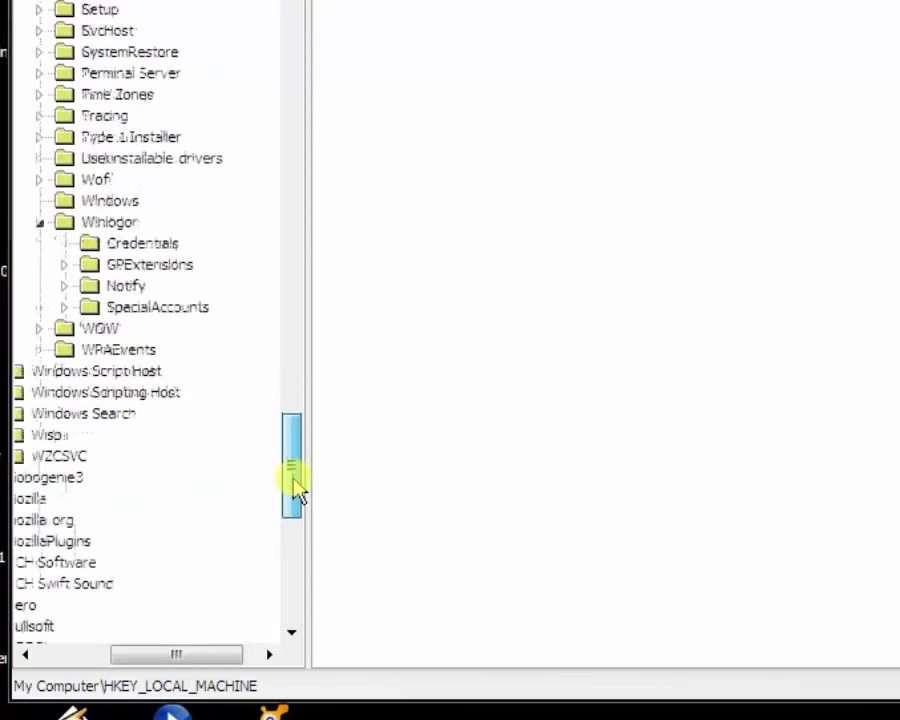
click(64, 287)
click(64, 287)
click(121, 289)
right_click(121, 289)
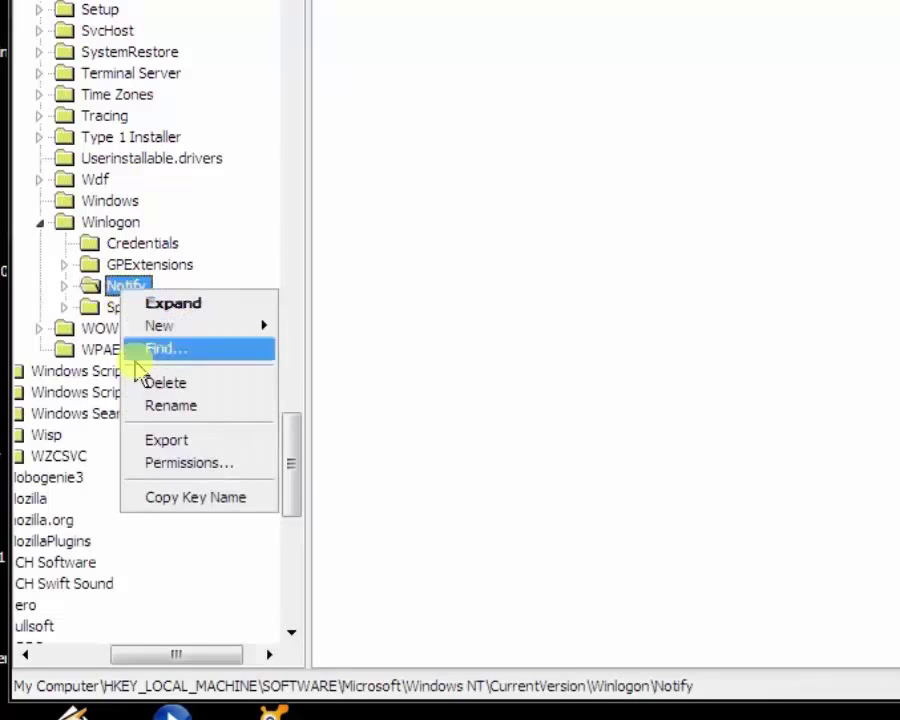
click(141, 388)
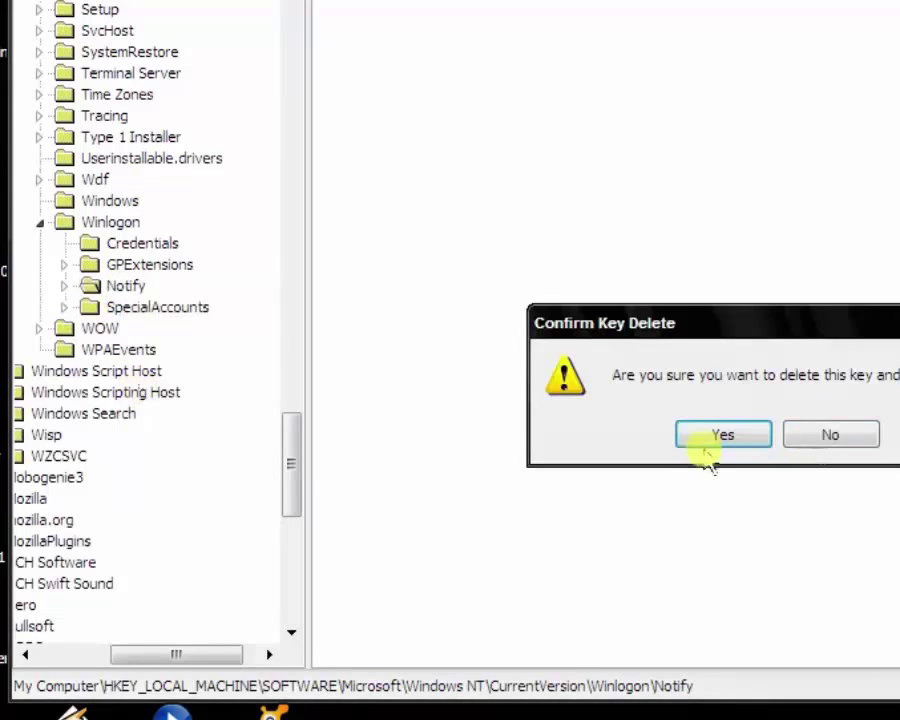
drag(756, 344, 486, 120)
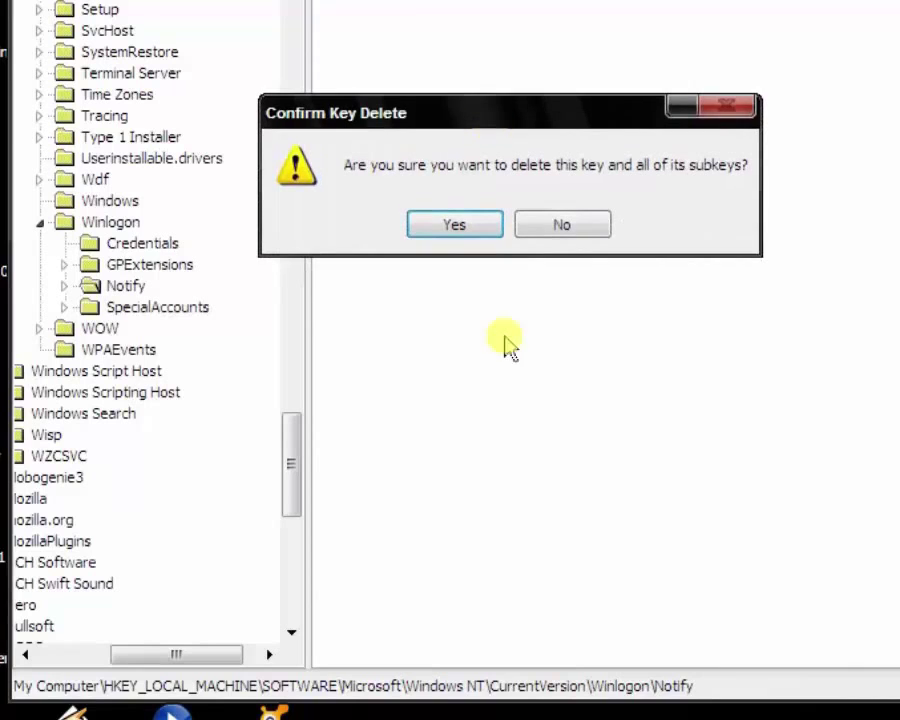
click(440, 228)
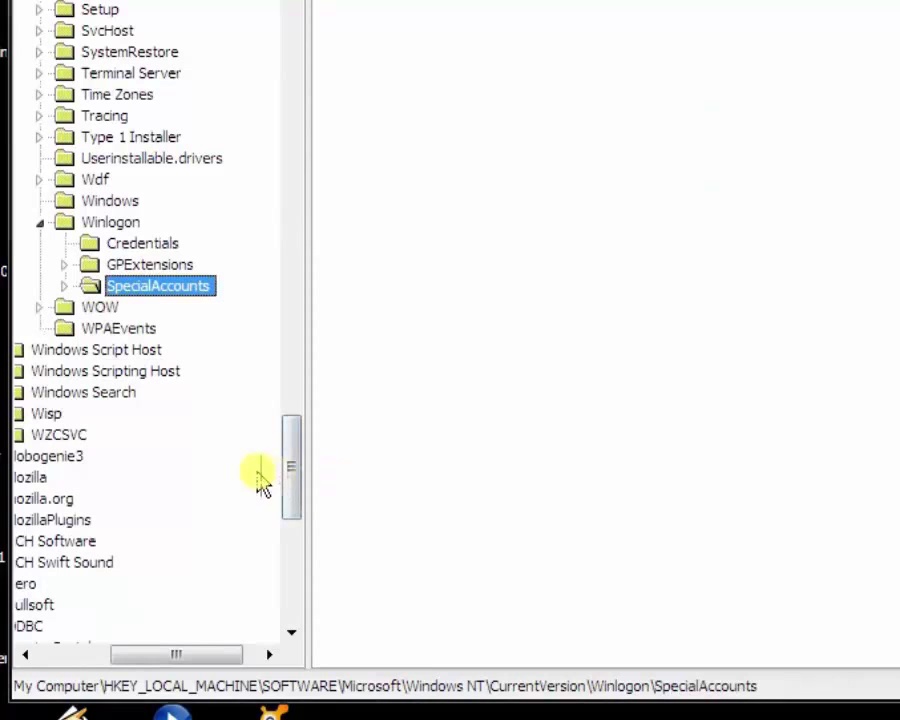
Step: Collapse the Winlogon key and close the Registry Editor
click(41, 224)
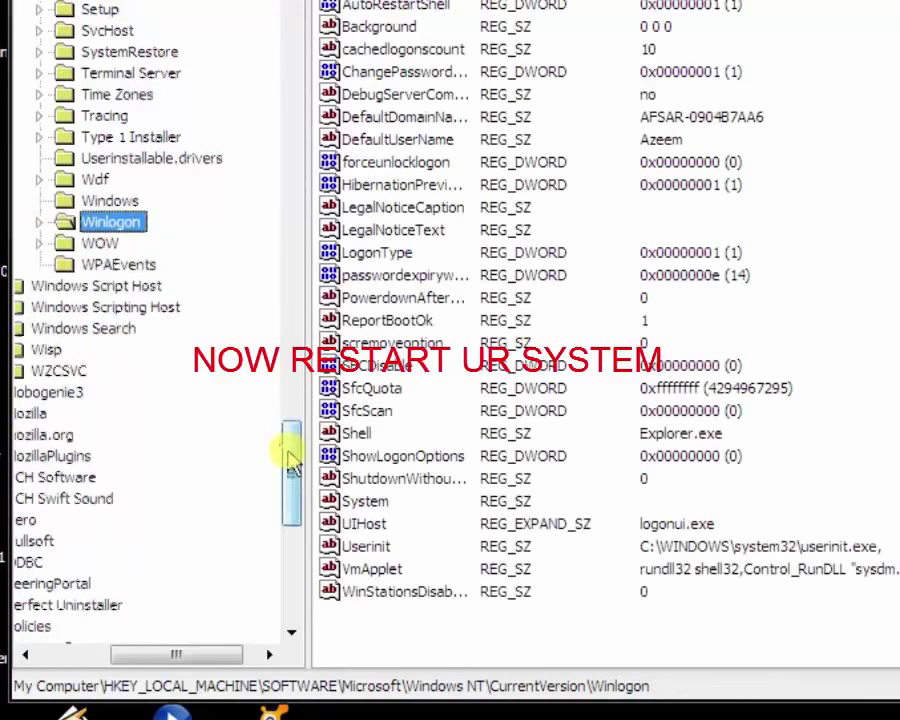
drag(291, 460, 291, 40)
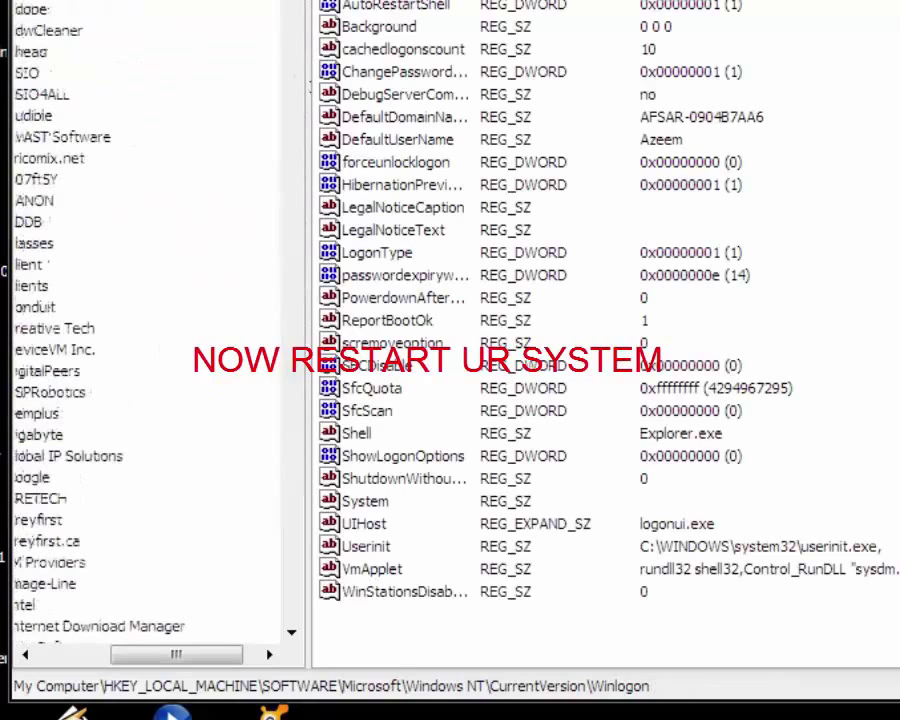
drag(203, 657, 97, 655)
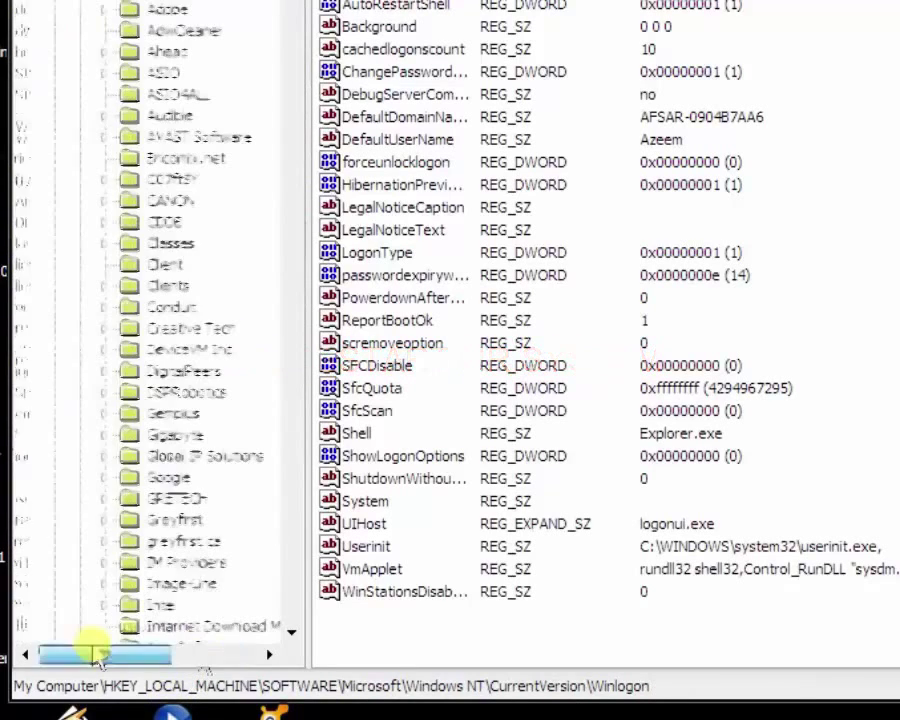
key(alt+F4)
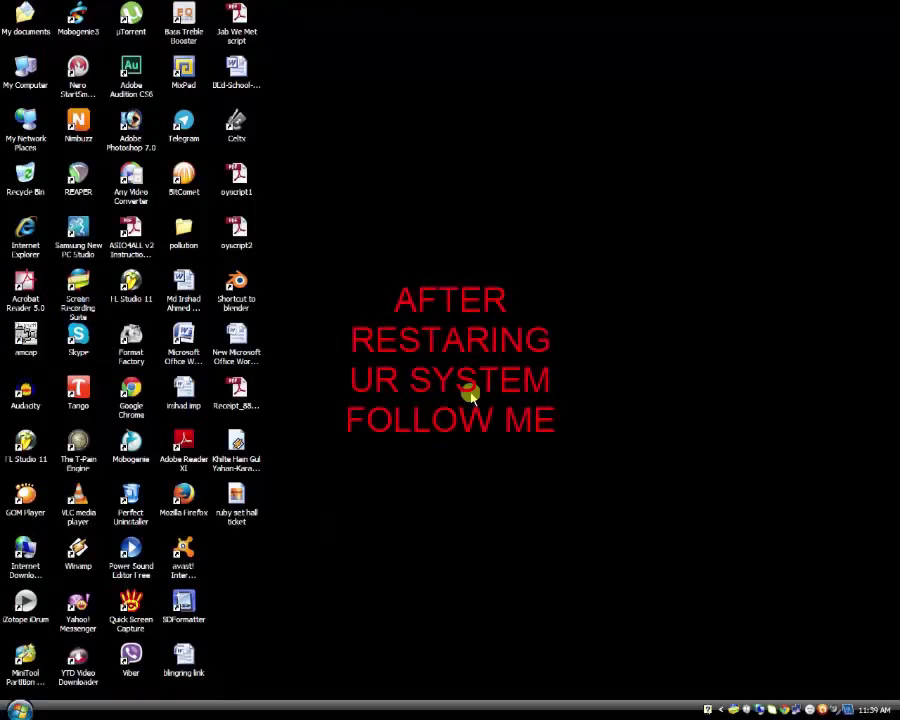
Step: Switch to My Computer and open the folder C:\WINDOWS\system32
click(27, 73)
double_click(27, 73)
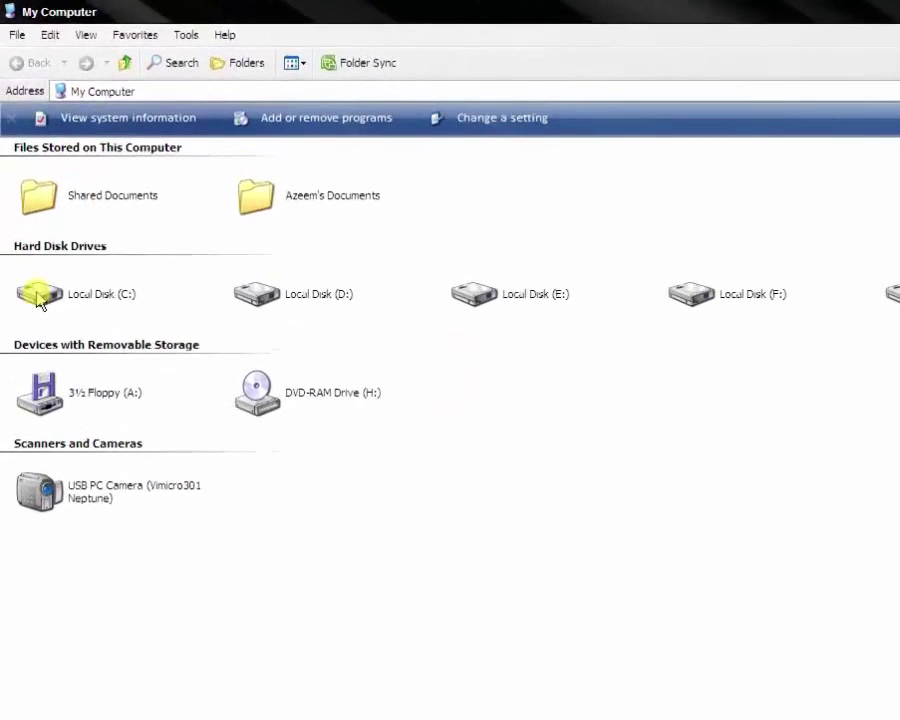
double_click(36, 293)
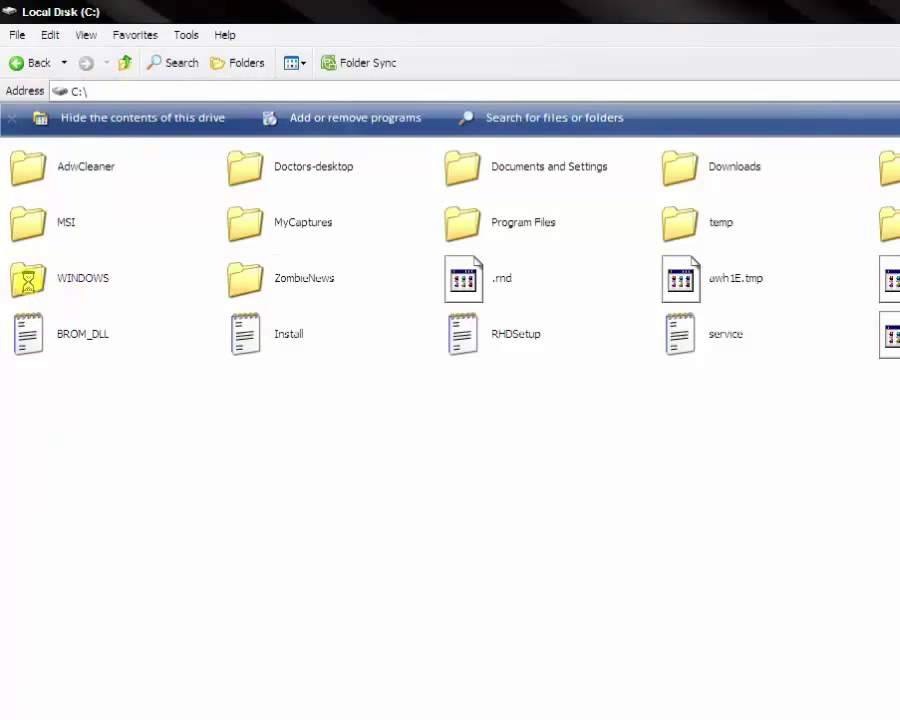
double_click(28, 283)
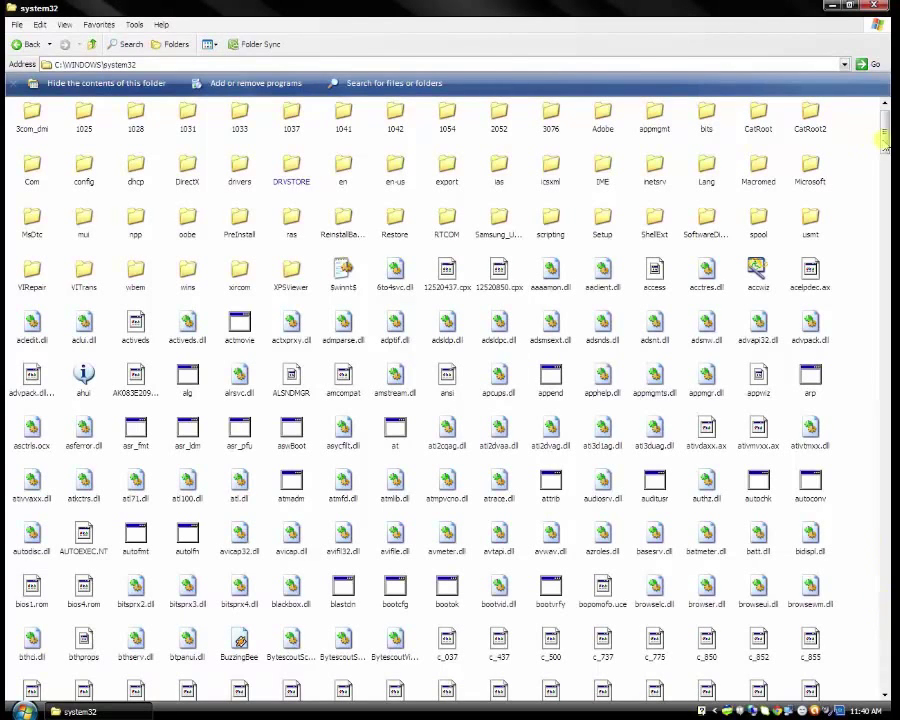
Step: Find the WgaTray file in the system32 folder and delete it to the Recycle Bin
drag(885, 133, 885, 612)
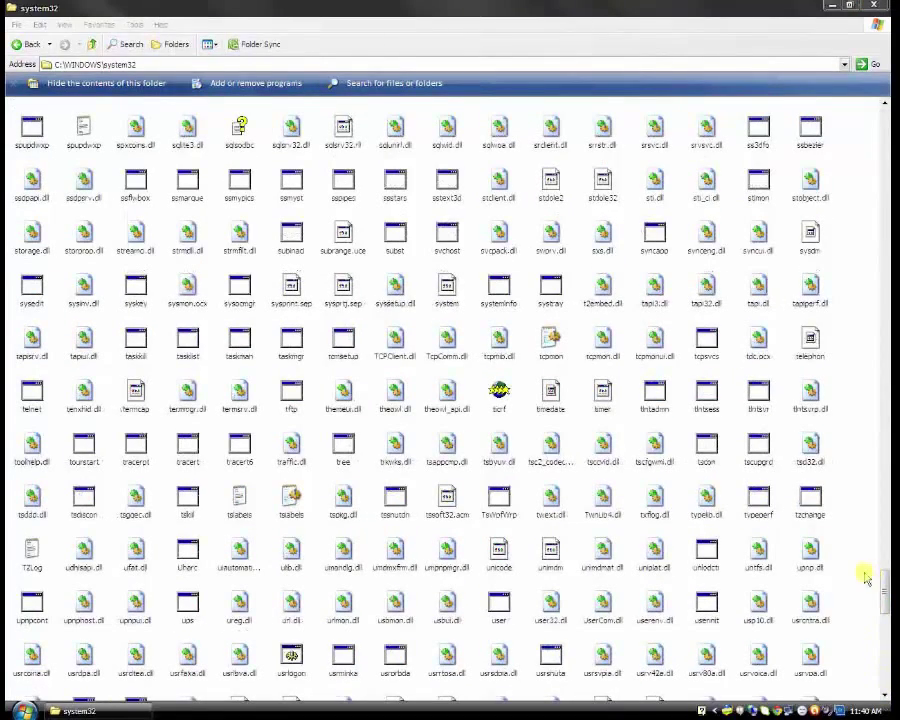
drag(885, 590, 880, 663)
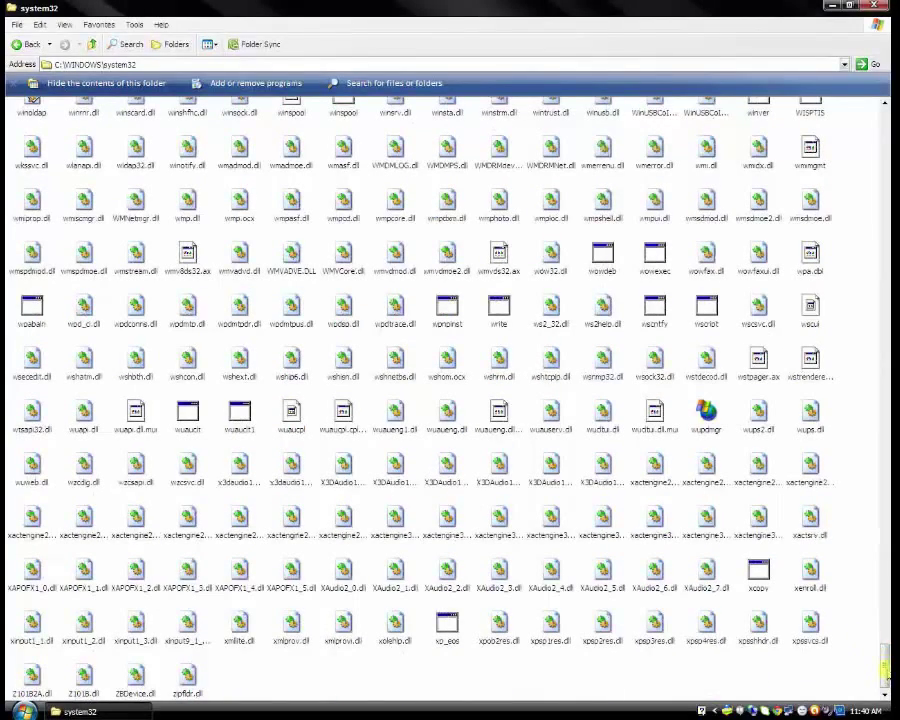
drag(885, 673, 884, 651)
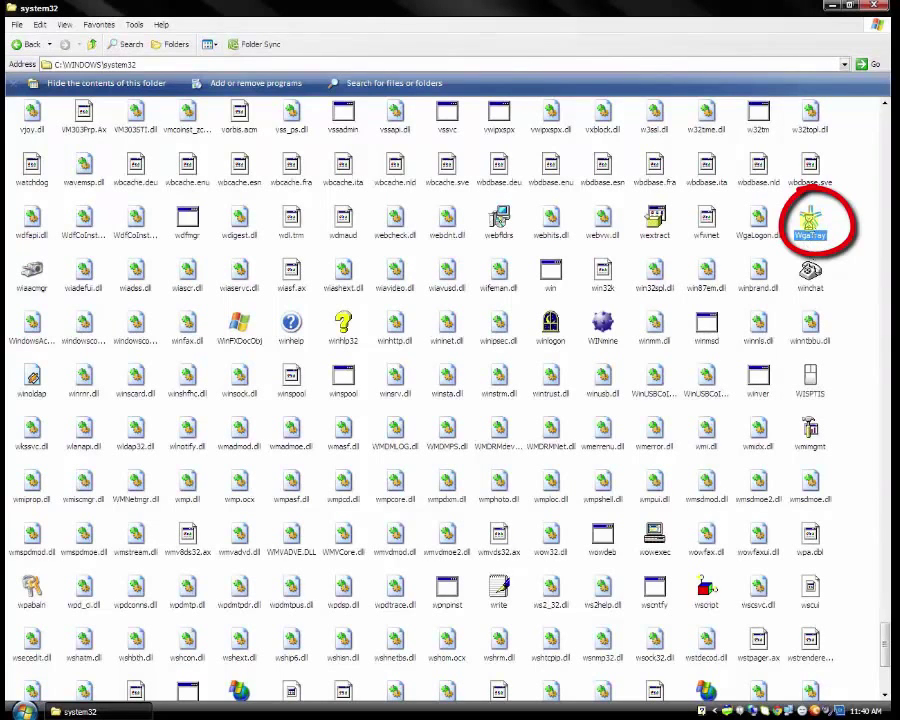
right_click(812, 222)
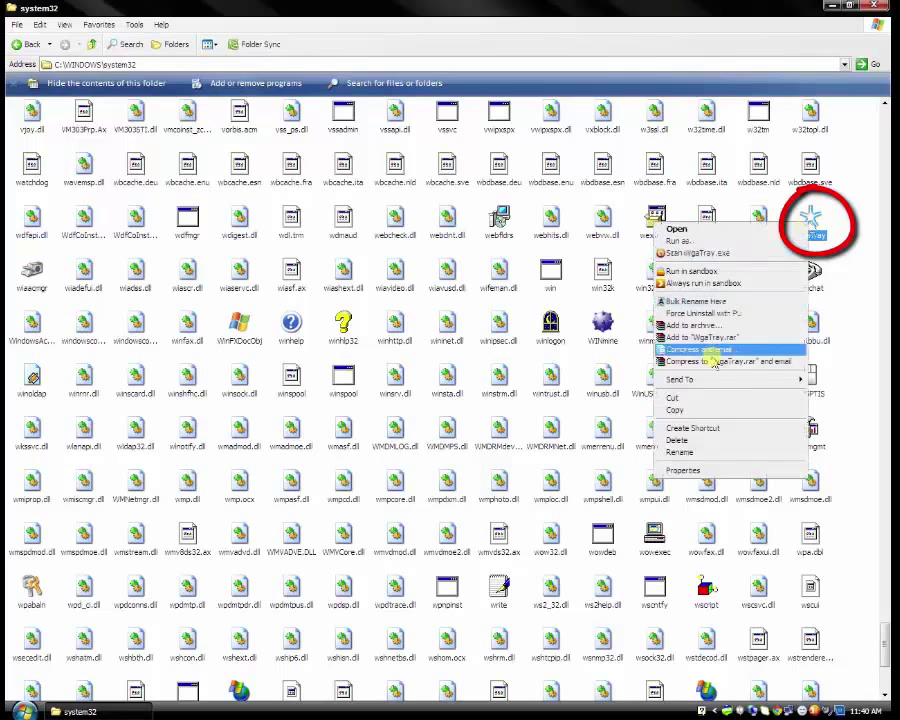
click(683, 440)
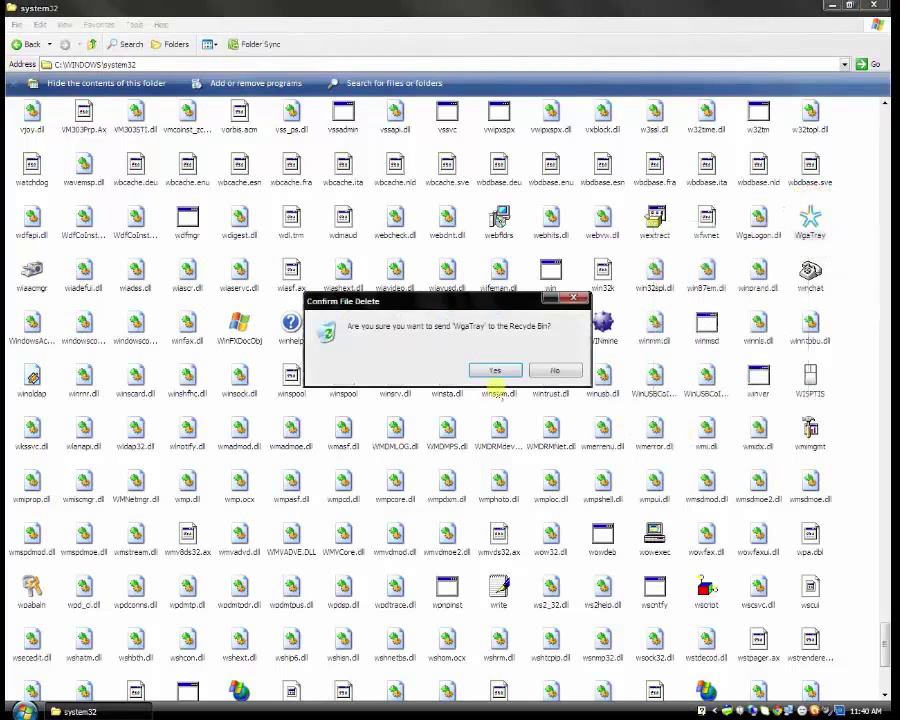
click(494, 374)
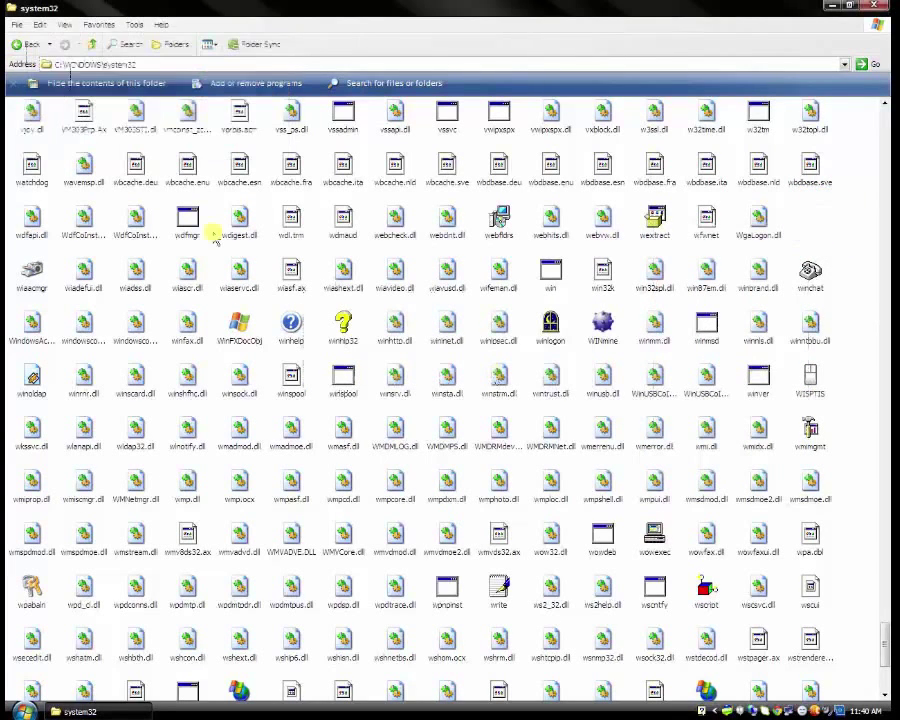